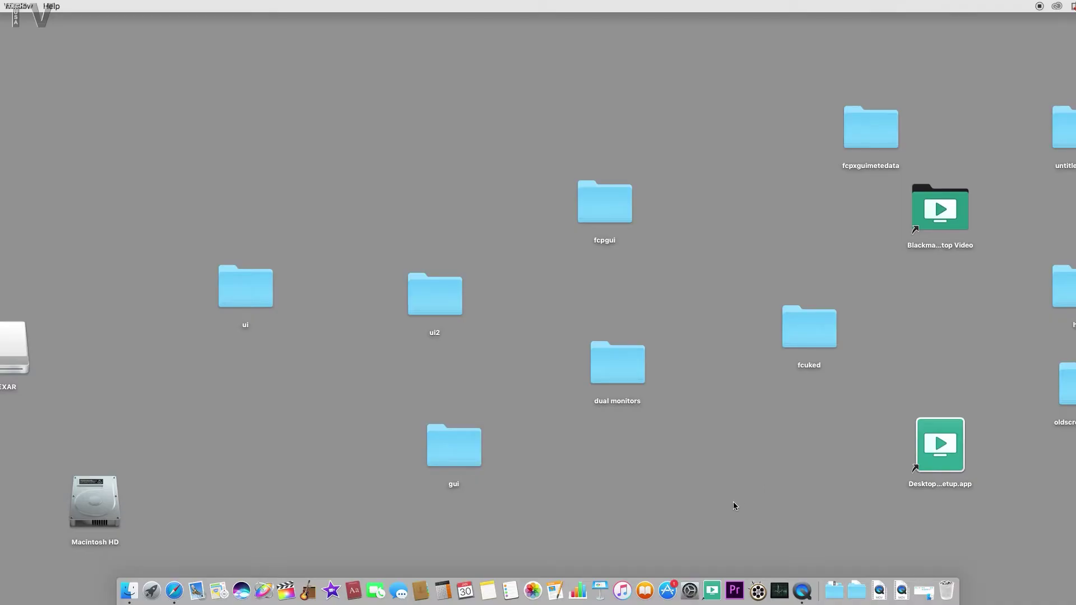
Step: In System Preferences > Network > Wi-Fi, confirm the Network Name is Verizon moto e5 play 8251
click(686, 593)
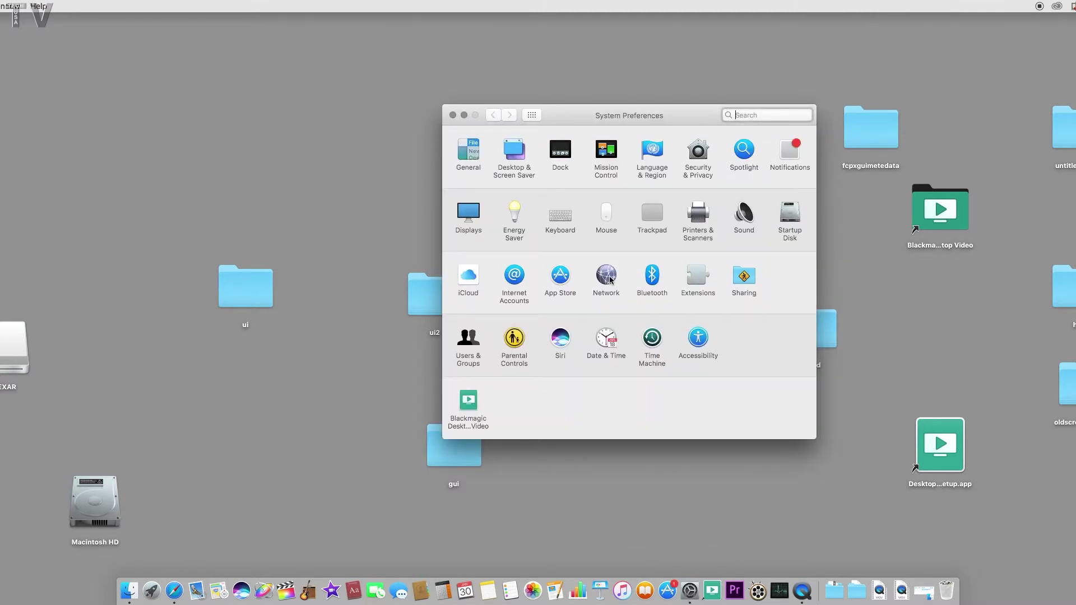
click(608, 280)
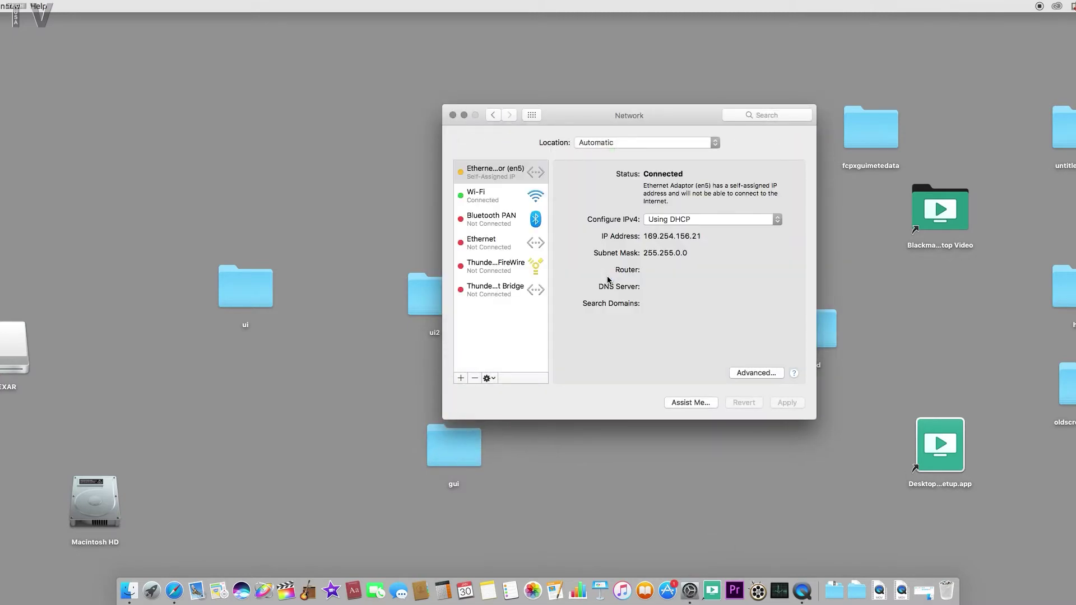
click(518, 200)
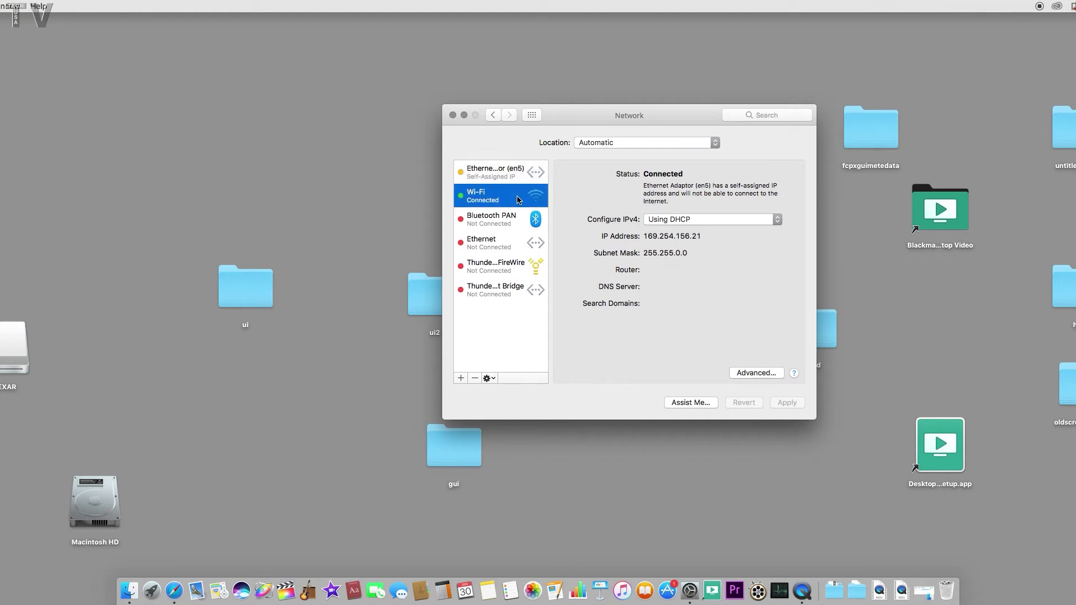
click(777, 221)
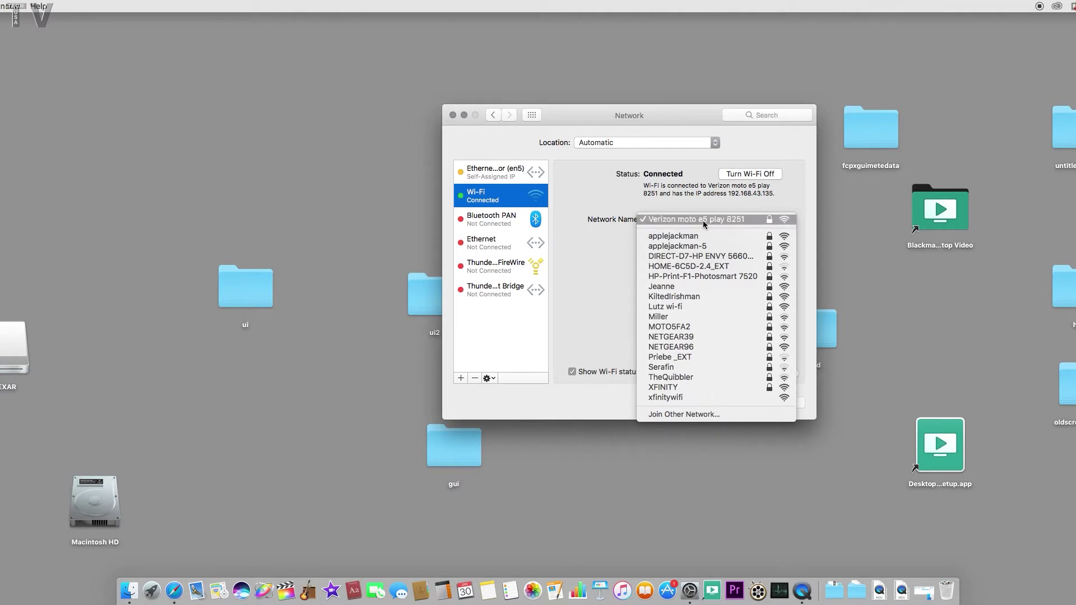
click(705, 177)
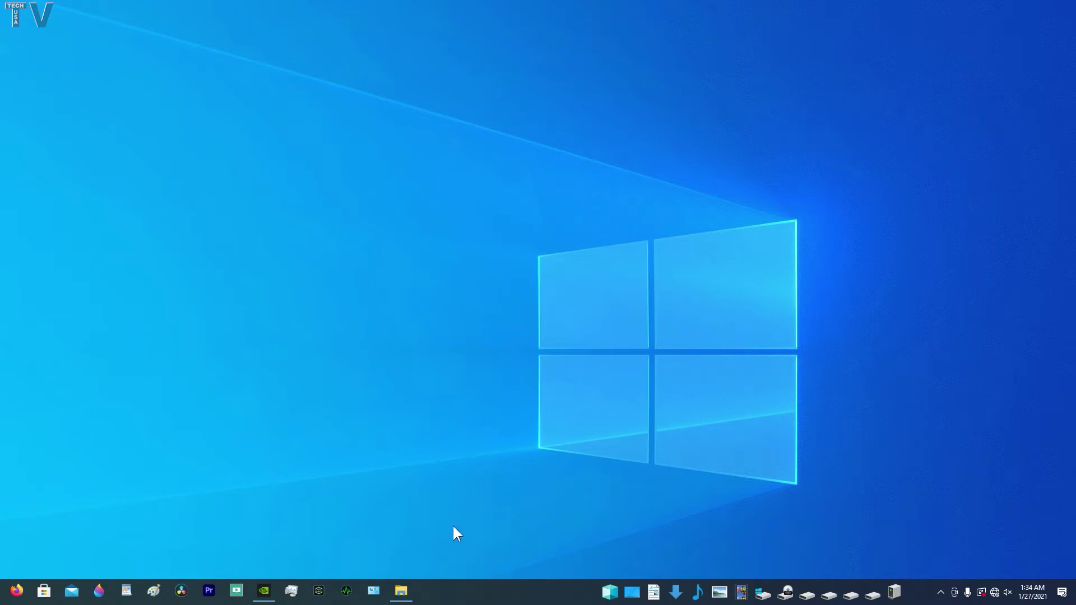
Step: Via Network and Sharing Center's adapter settings, connect Wi-Fi to the Verizon moto e5 play 8251 hotspot
click(374, 593)
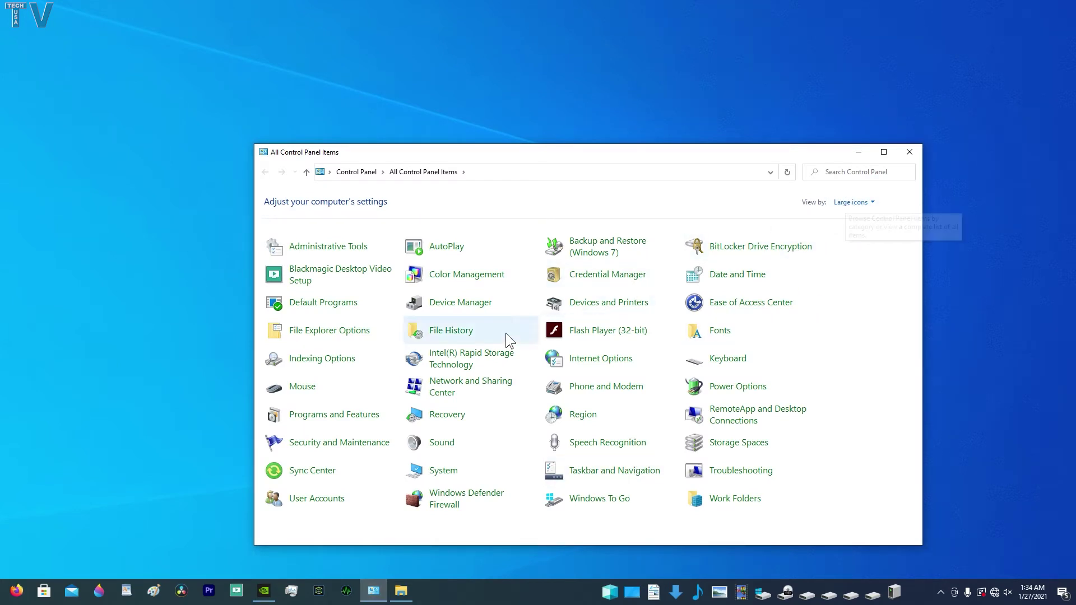
click(477, 386)
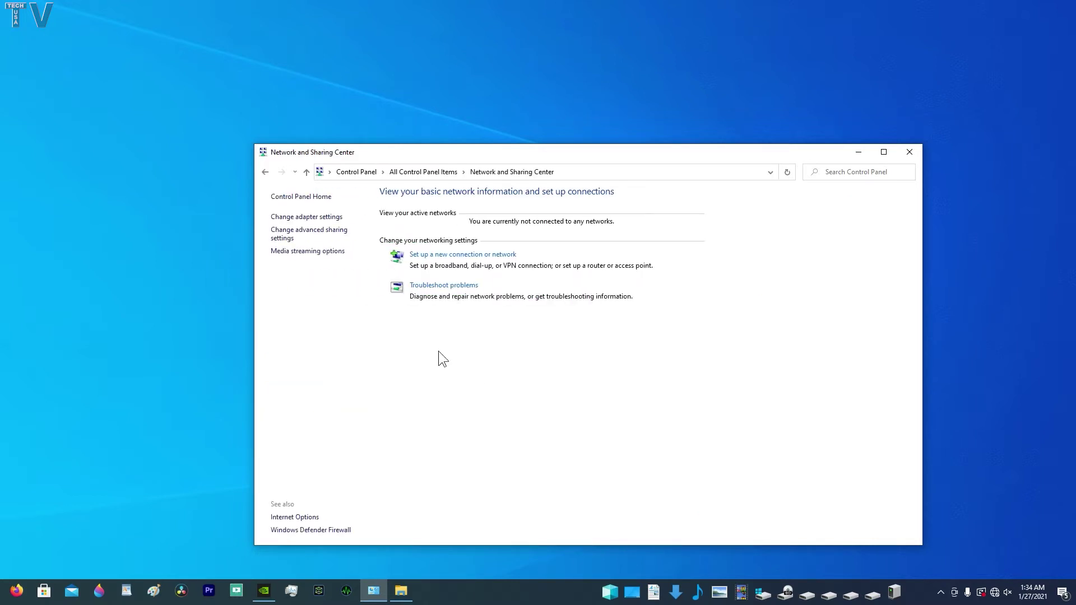
click(321, 217)
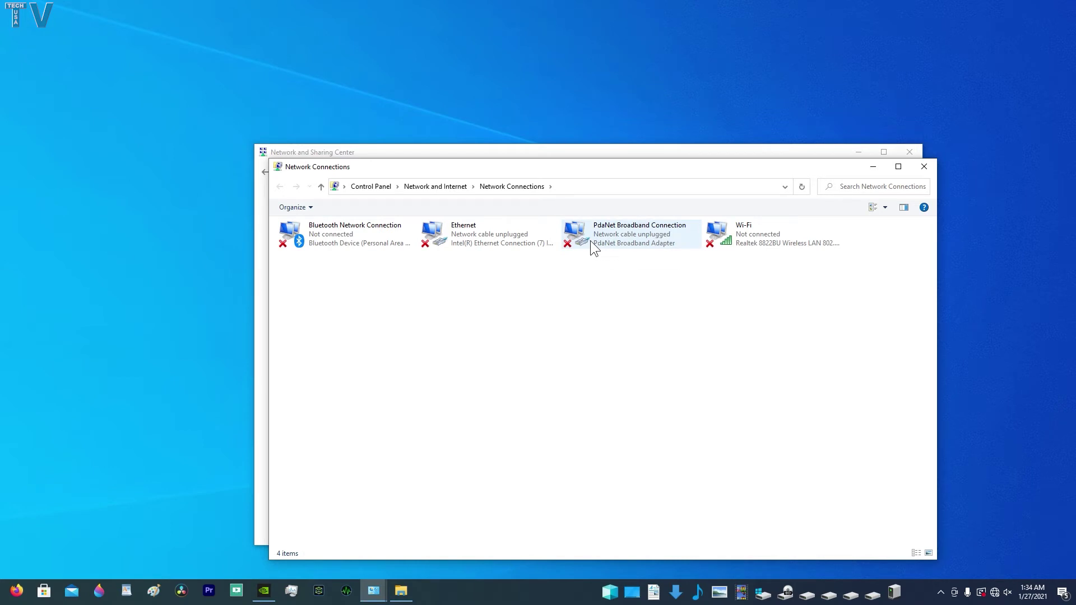
right_click(741, 238)
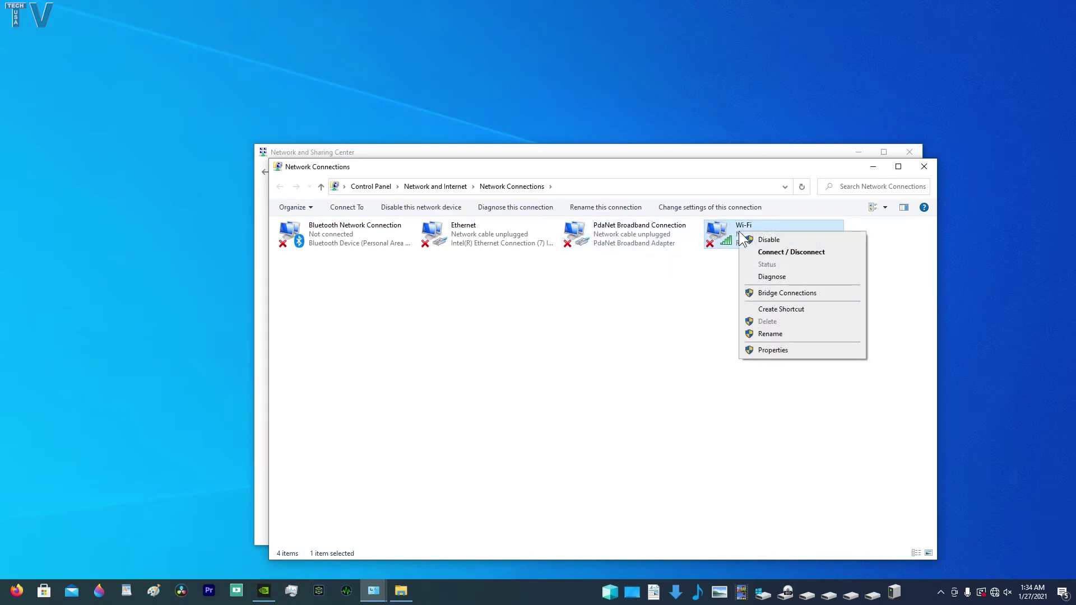
click(754, 251)
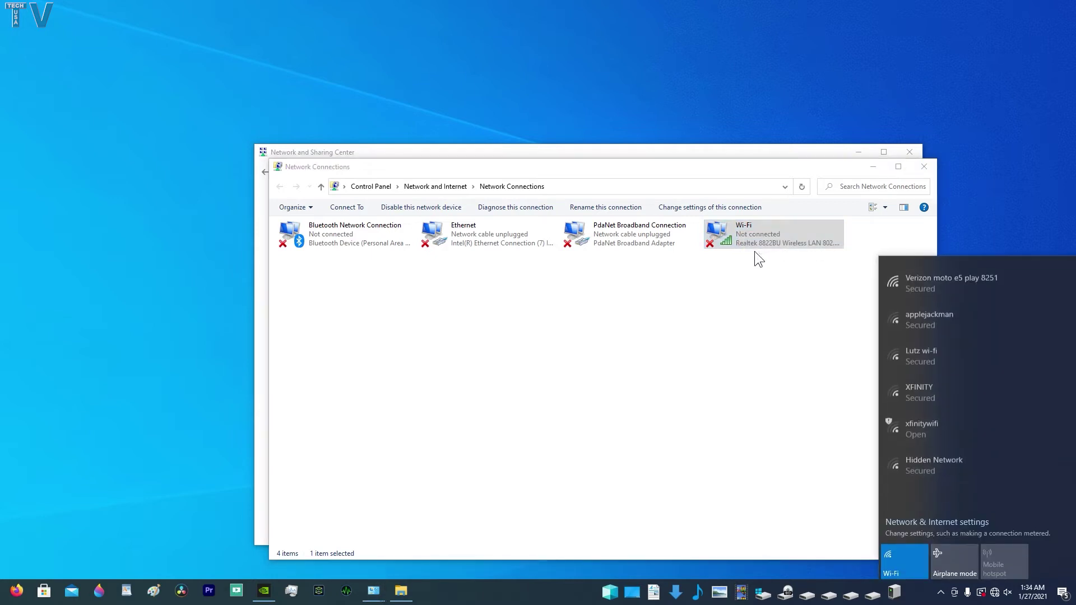
click(966, 284)
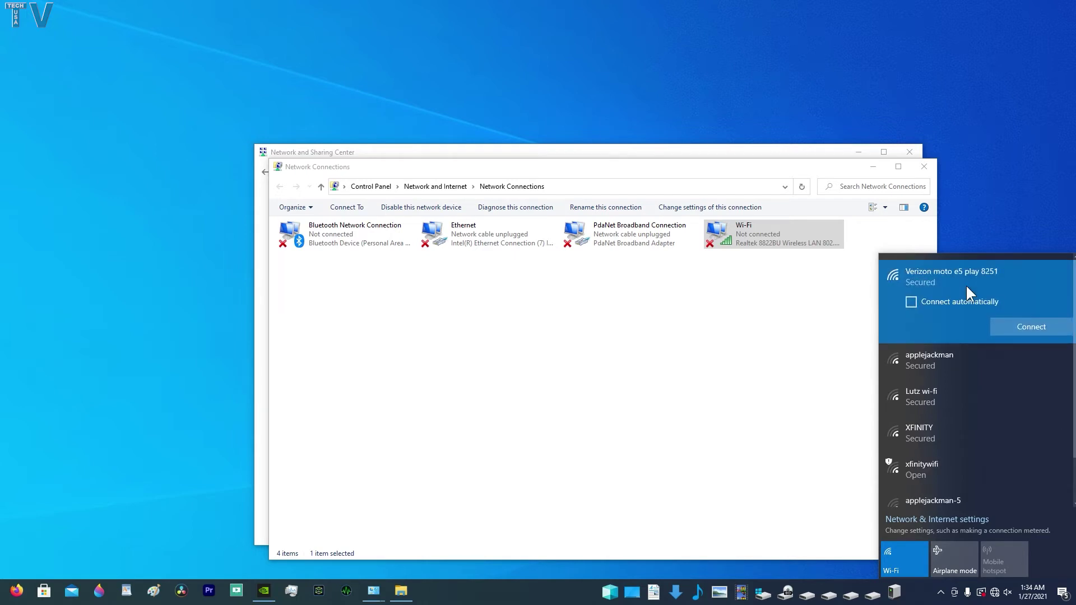
click(1024, 328)
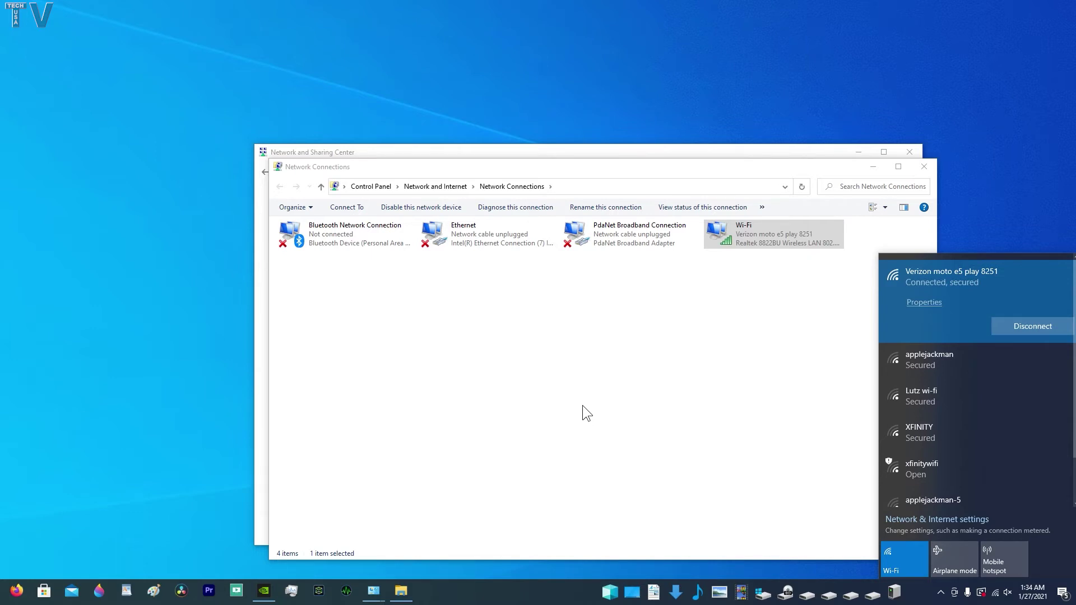
Step: Stream the StudioTech 56 Teranex 2D Processor video on YouTube in Firefox, then close Firefox
click(17, 591)
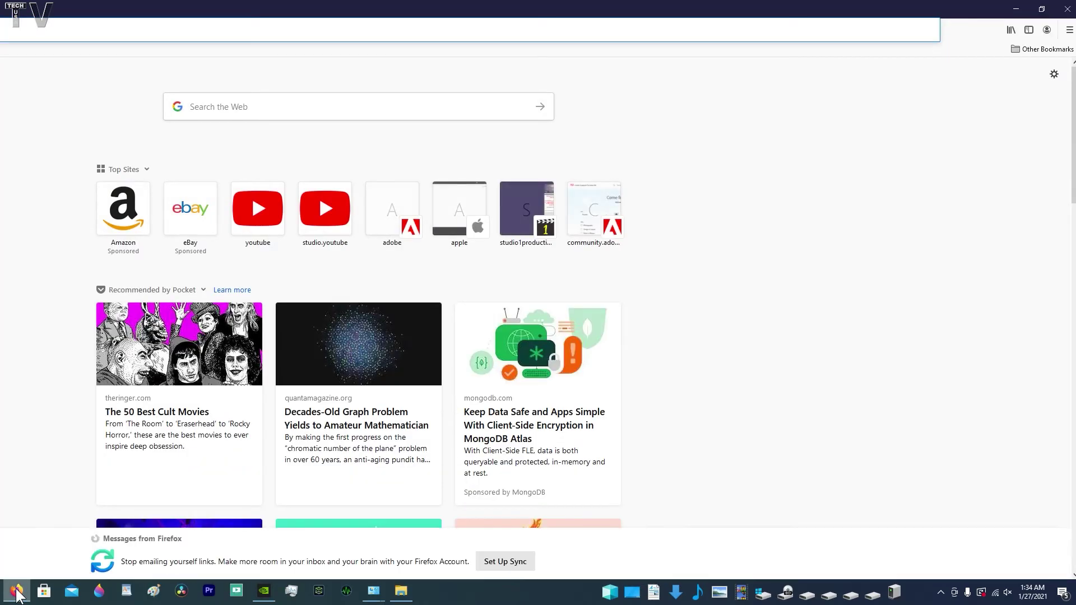
click(249, 210)
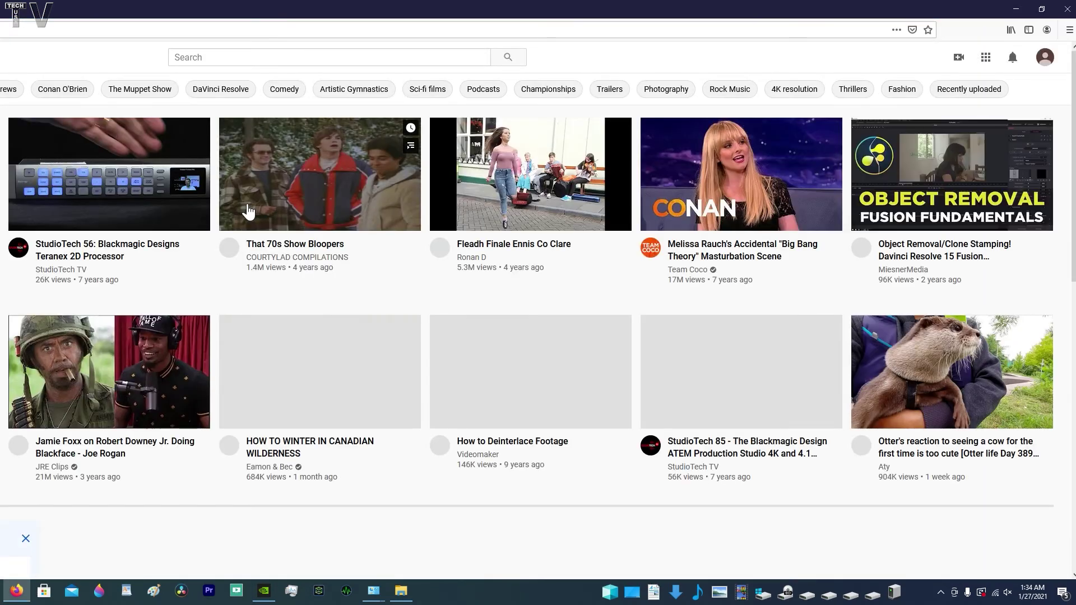
mouse_move(165, 325)
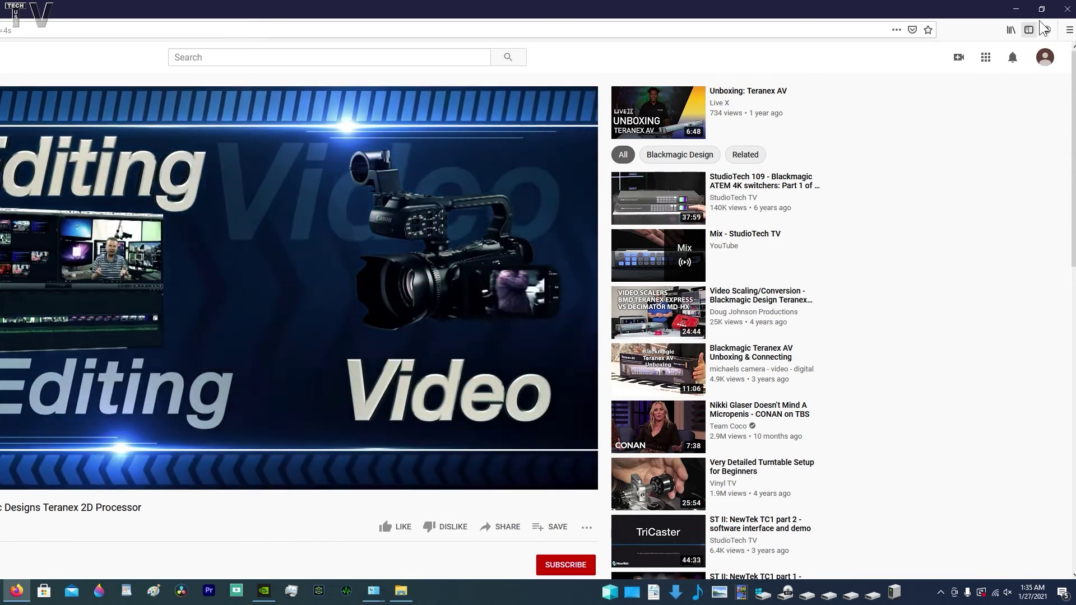
click(1063, 10)
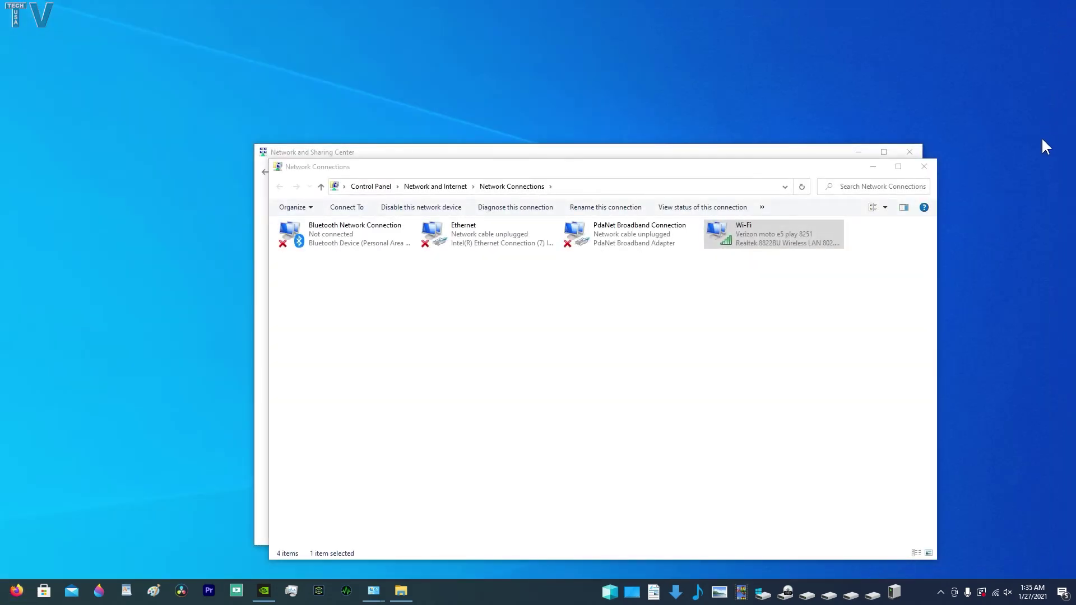
Step: Disconnect Wi-Fi from the tray, then reconnect the adapter to Verizon moto e5 play 8251
click(999, 597)
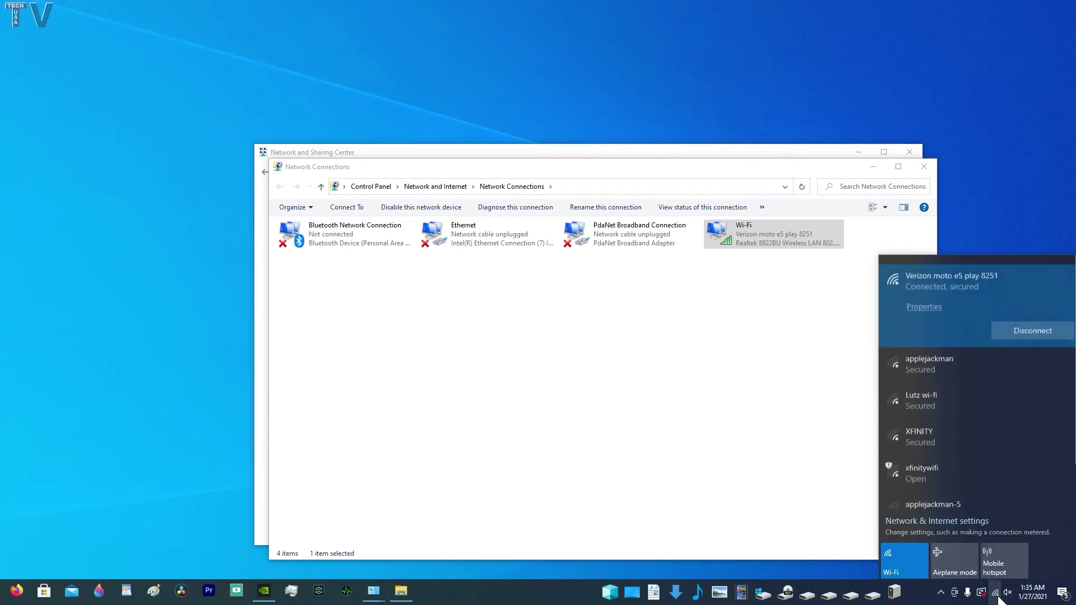
click(1044, 331)
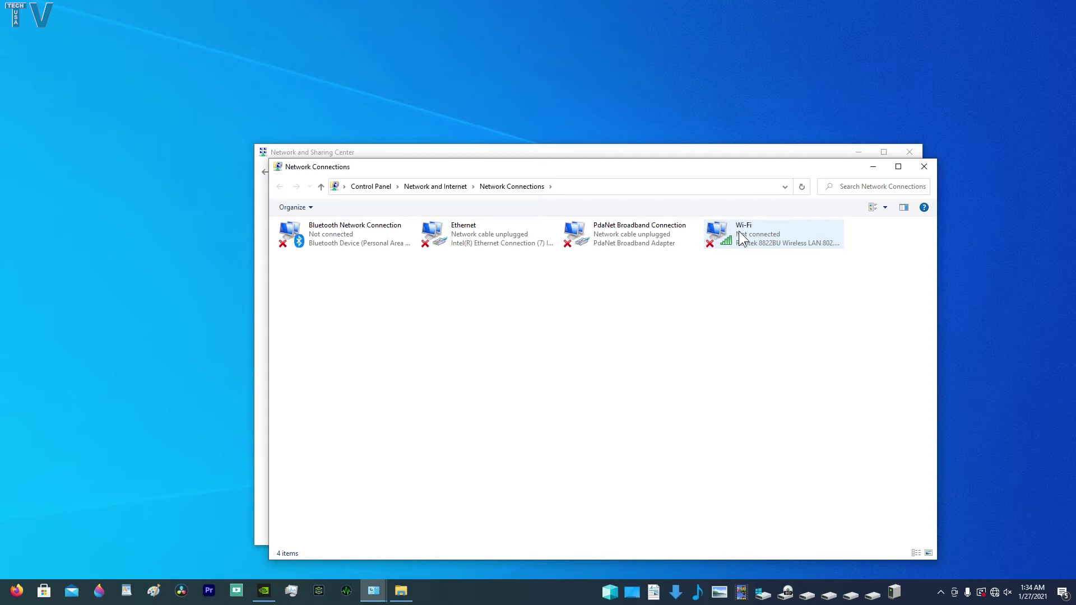
right_click(742, 238)
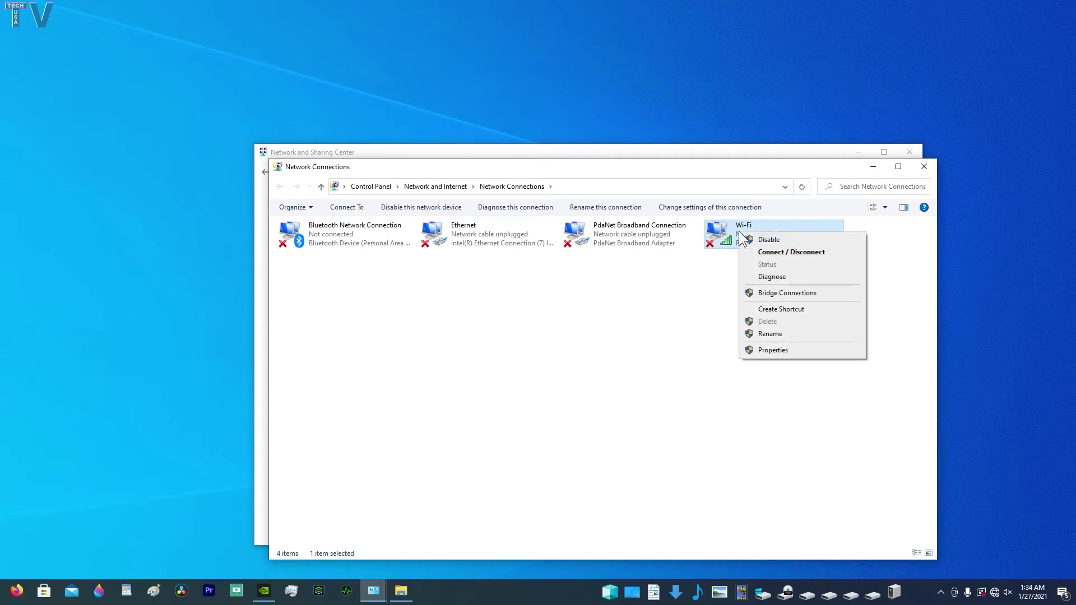
click(754, 251)
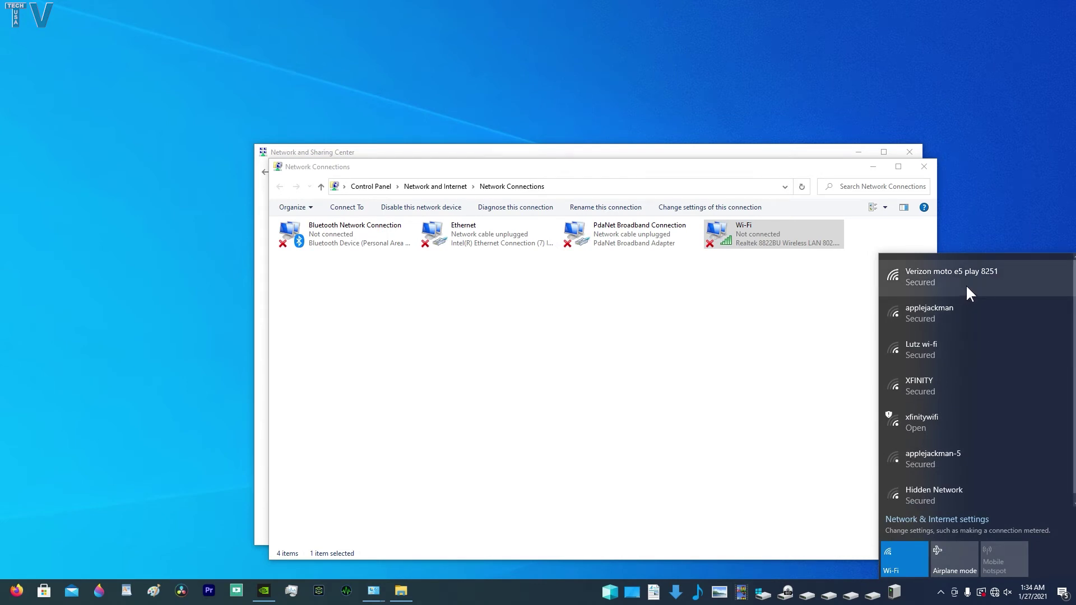
click(966, 284)
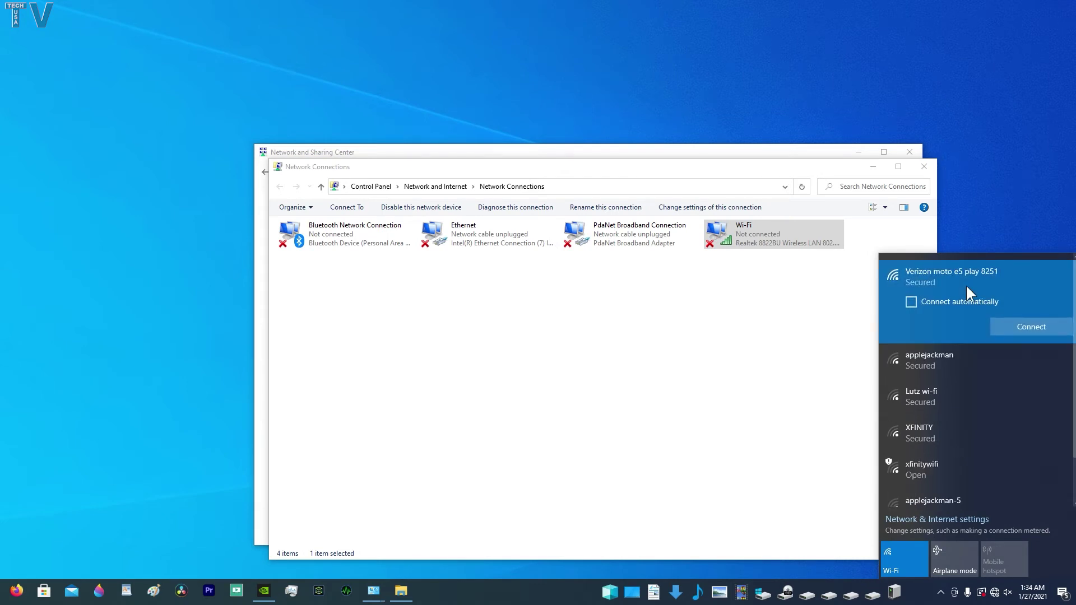
click(1025, 330)
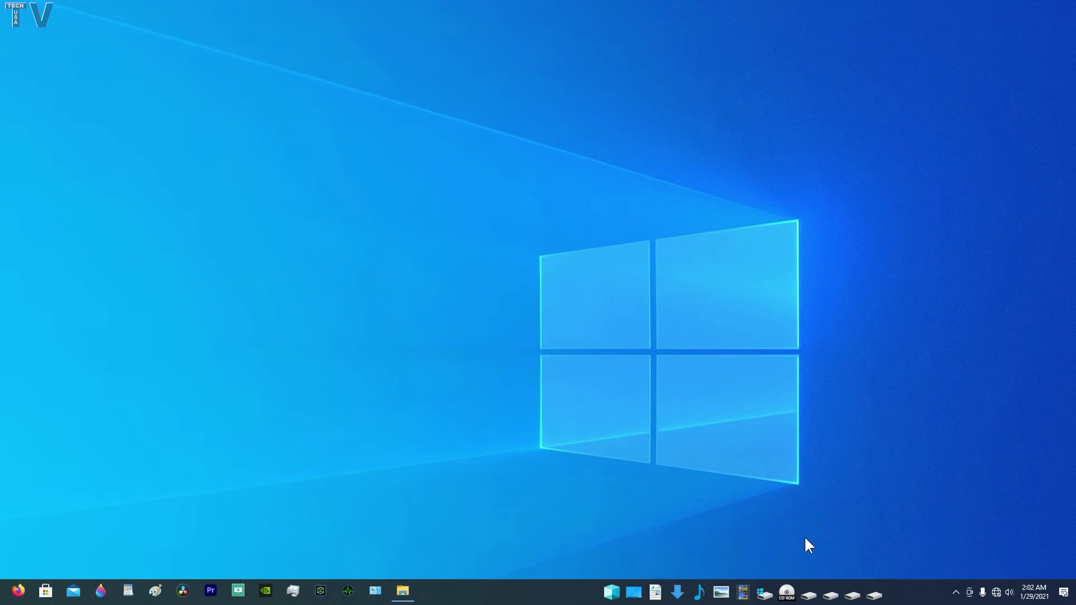
Step: On the driver CD, browse Bluetooth_Driver's Win10_Driver and Win7&Win8_Driver folders, then return to the disc root
click(787, 593)
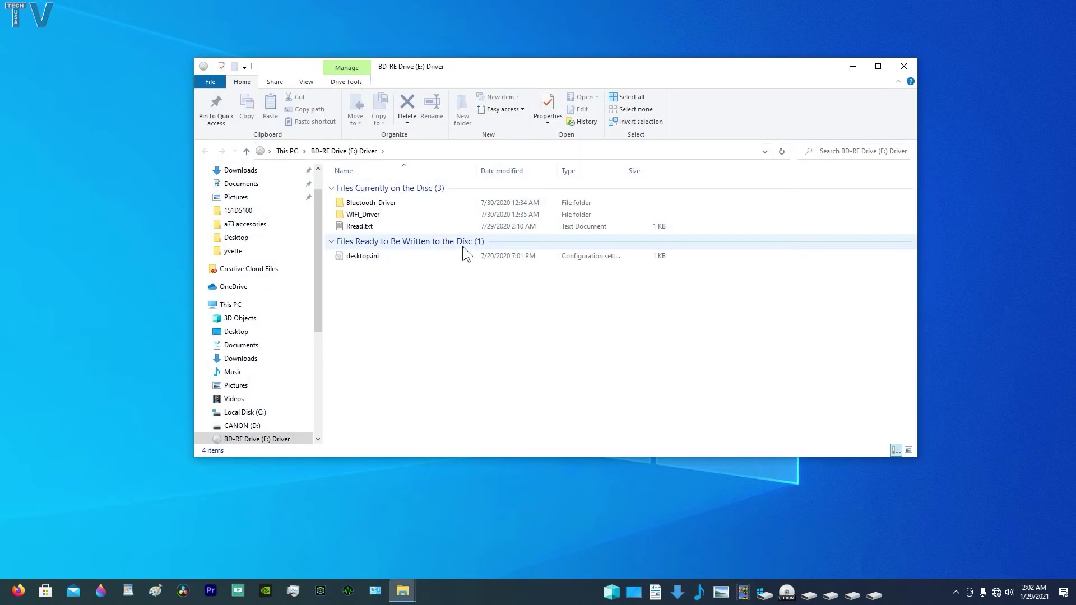
double_click(418, 201)
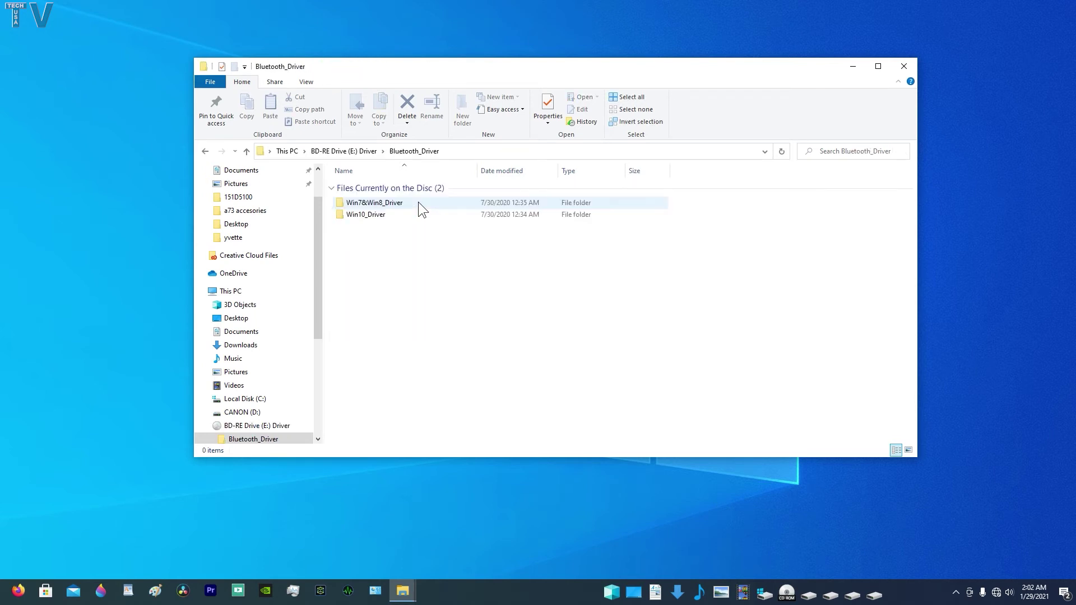
double_click(391, 214)
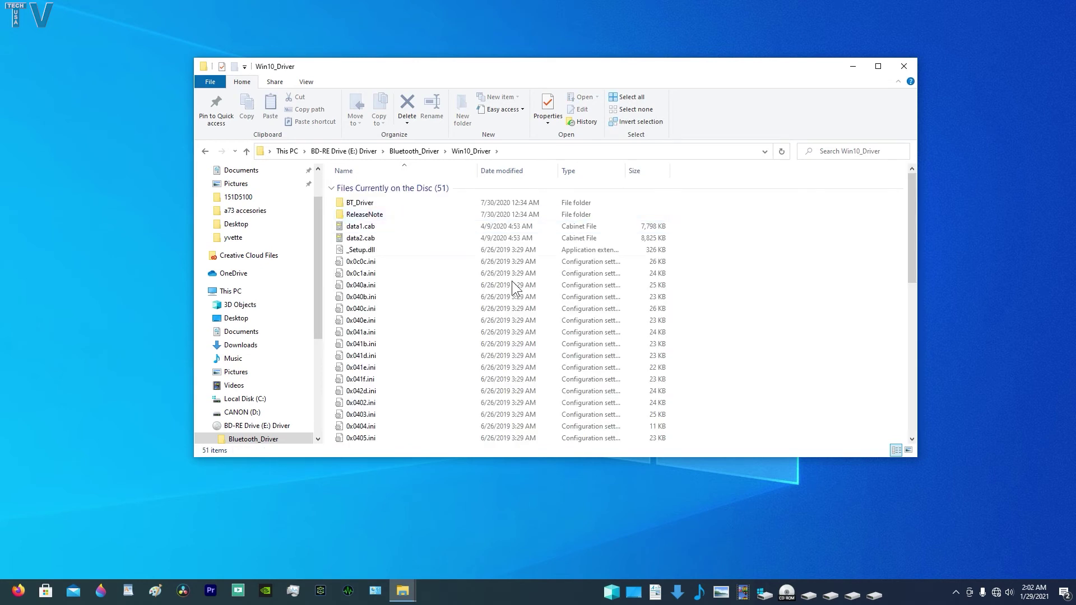
scroll(600, 314, down, 2)
scroll(600, 314, down, 8)
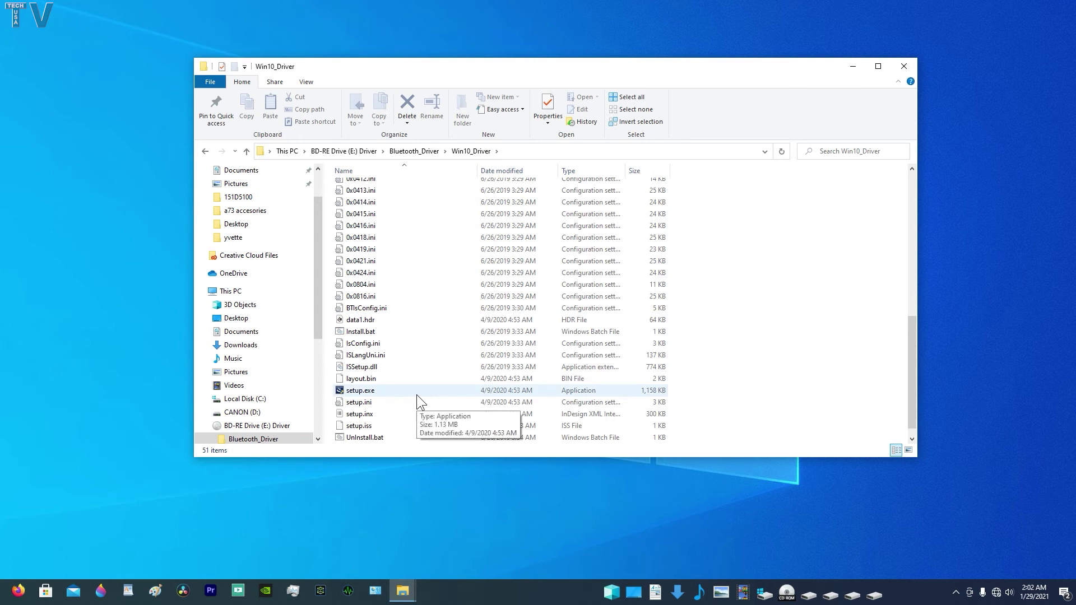
click(206, 153)
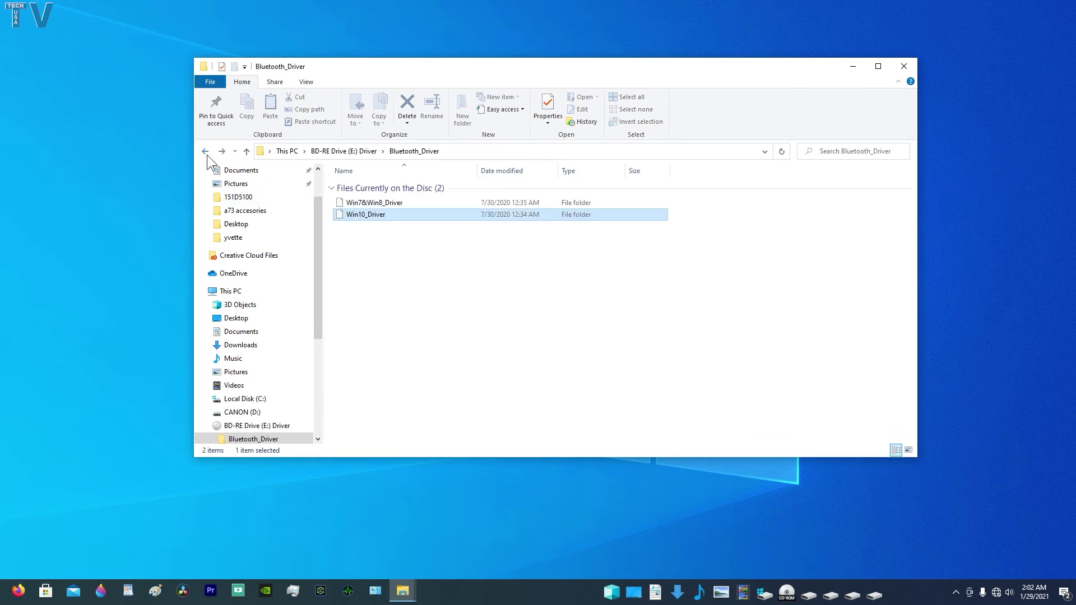
double_click(379, 202)
scroll(526, 307, down, 10)
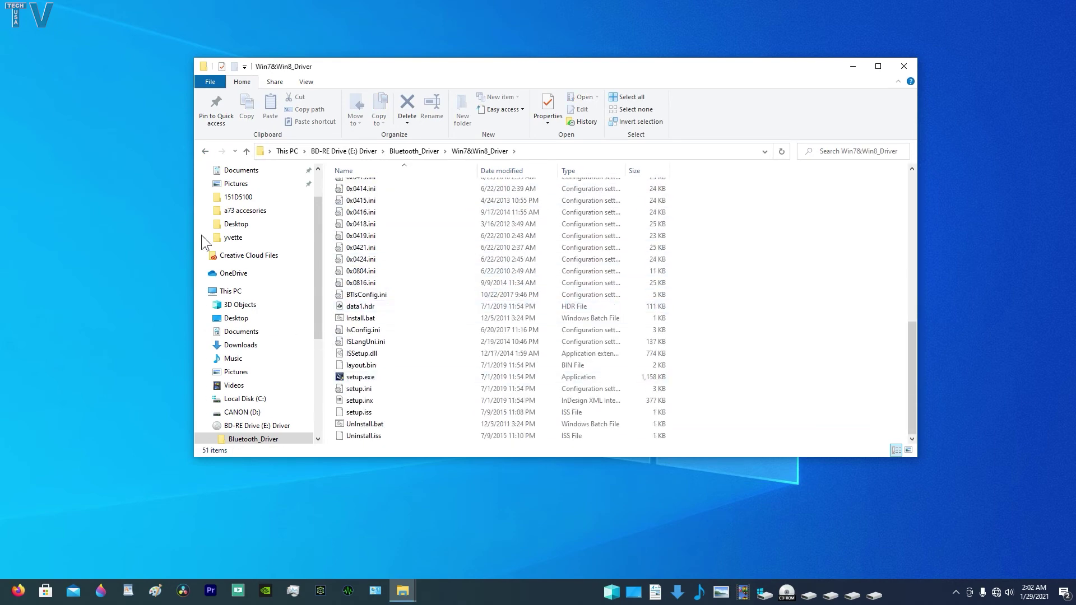
click(203, 150)
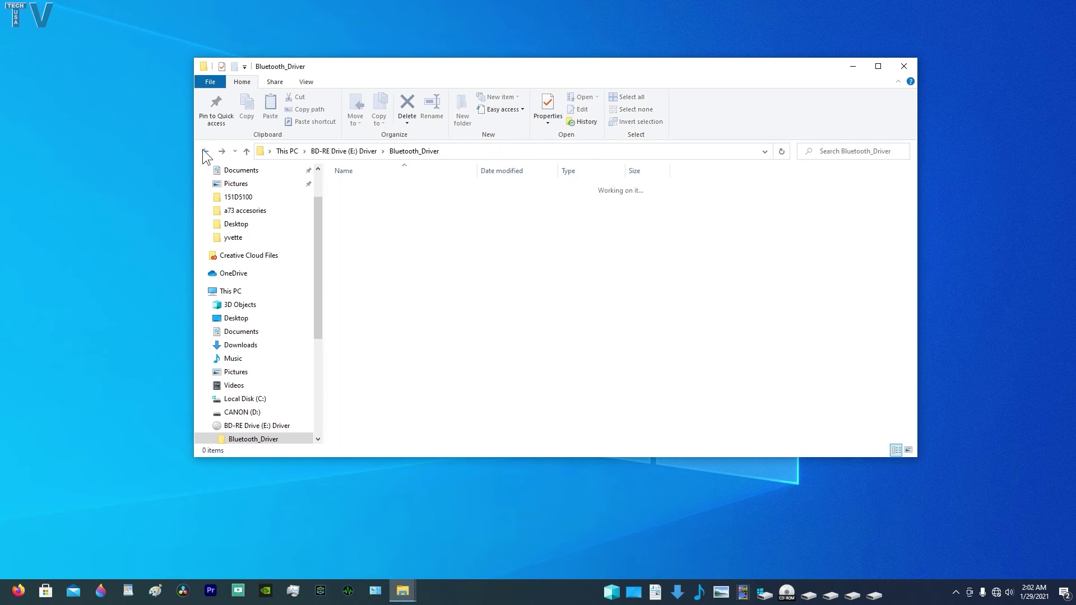
click(207, 151)
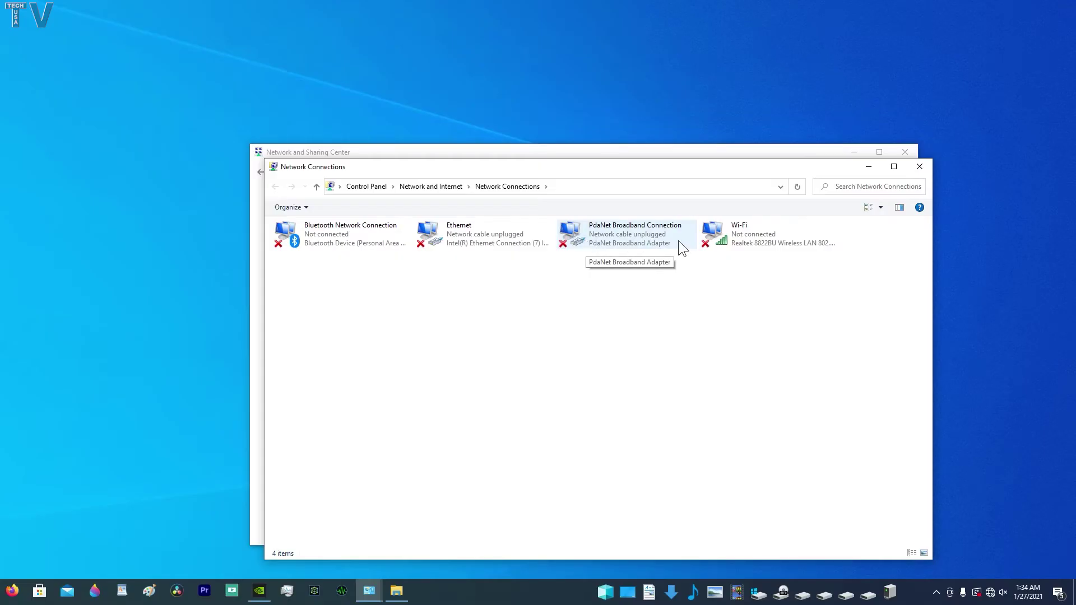
Step: From the Wi-Fi adapter's Connect / Disconnect option, select the Verizon moto e5 play 8251 hotspot
right_click(735, 233)
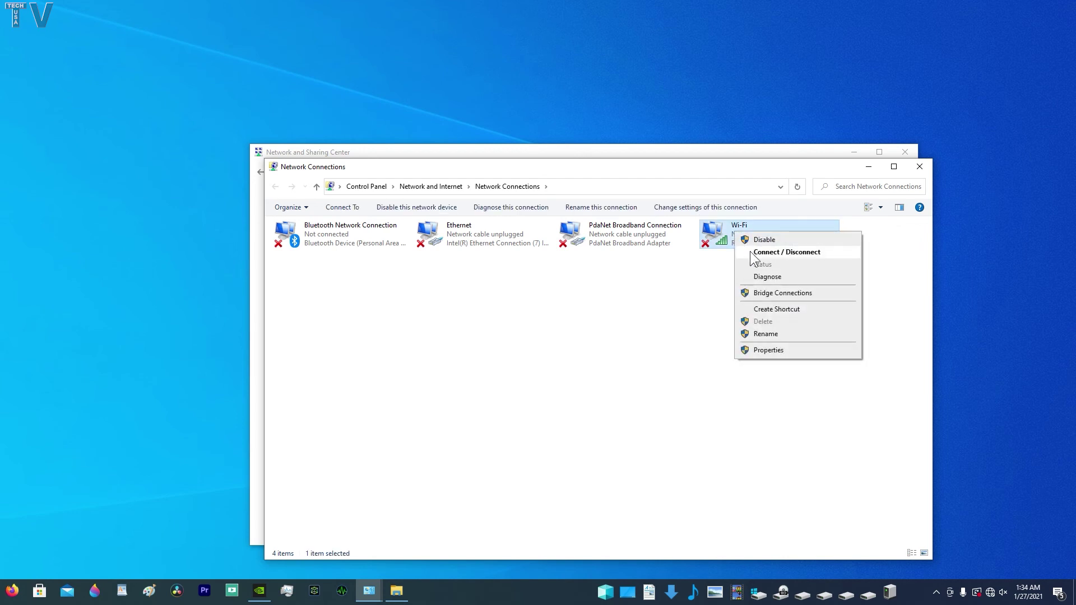
click(750, 252)
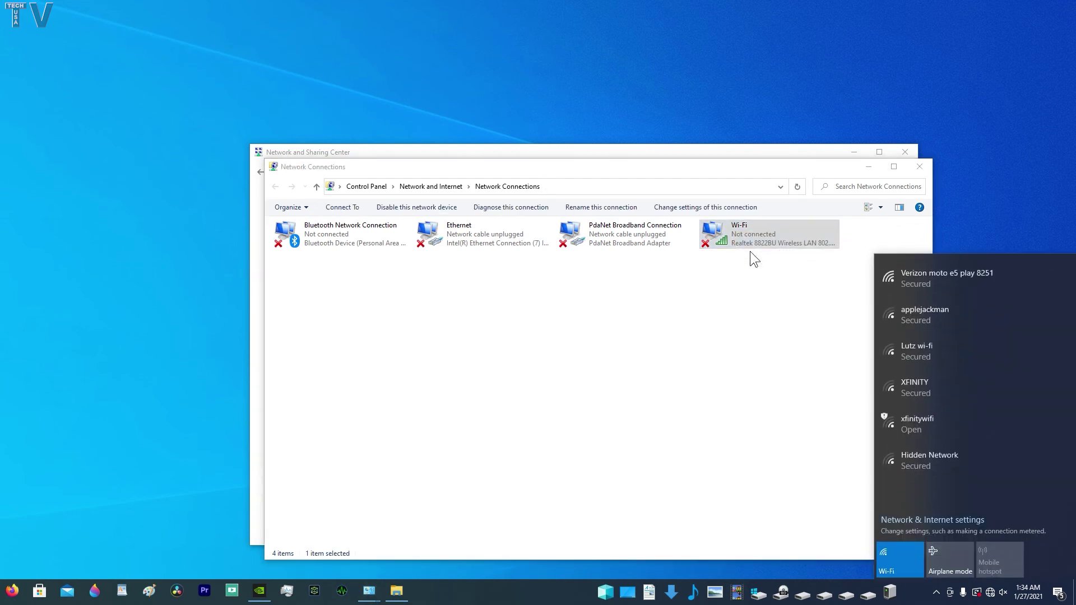
click(961, 284)
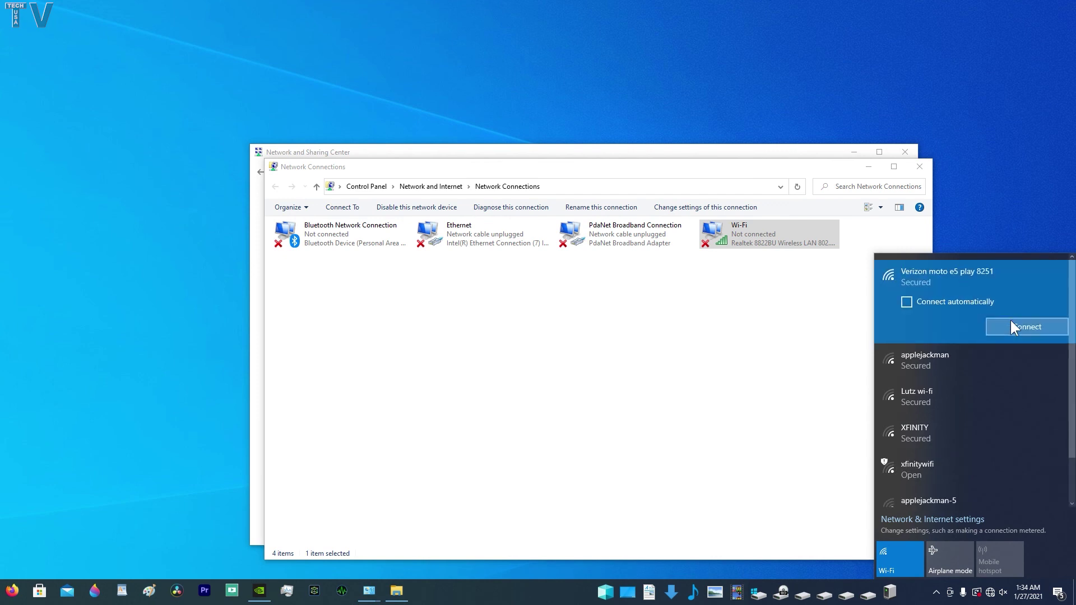